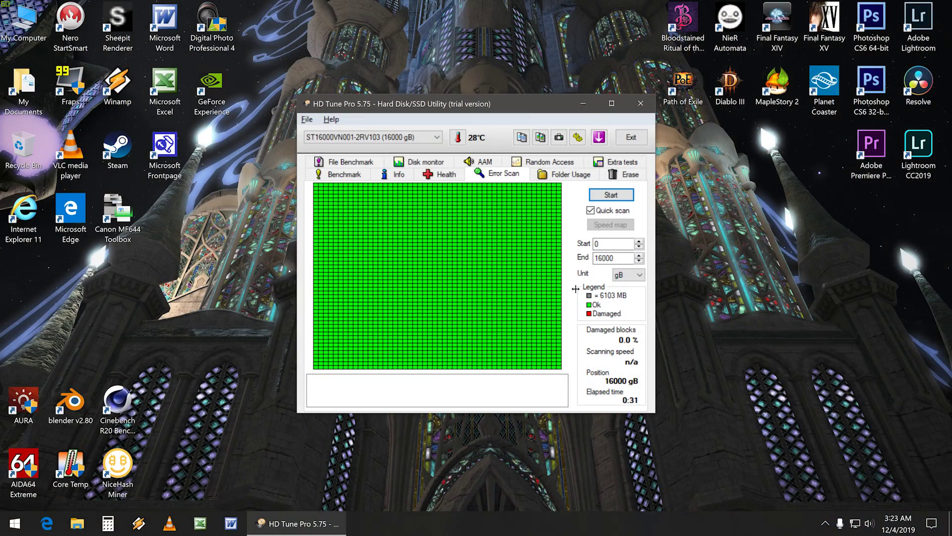
Switch to the TOSHIBA HDWF180 drive in the drive list and start an error scan.
click(430, 137)
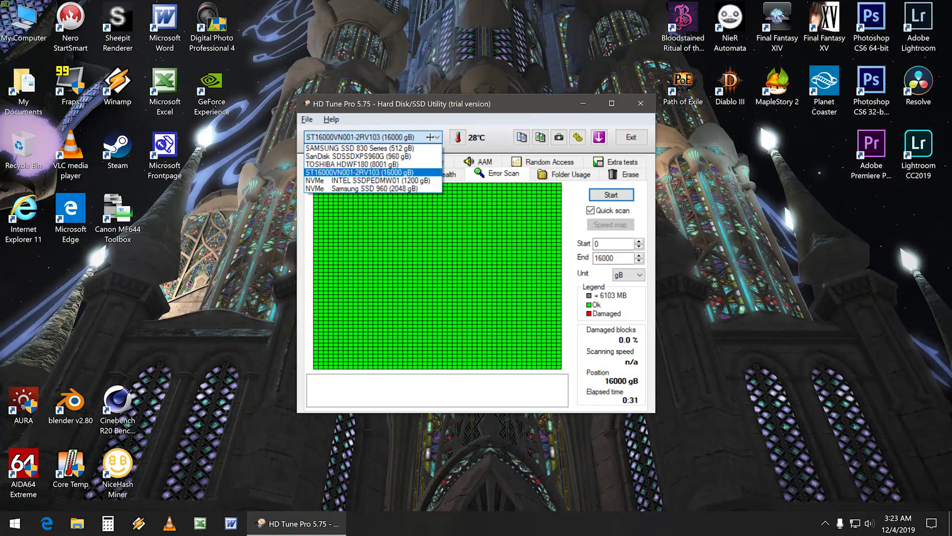
click(428, 168)
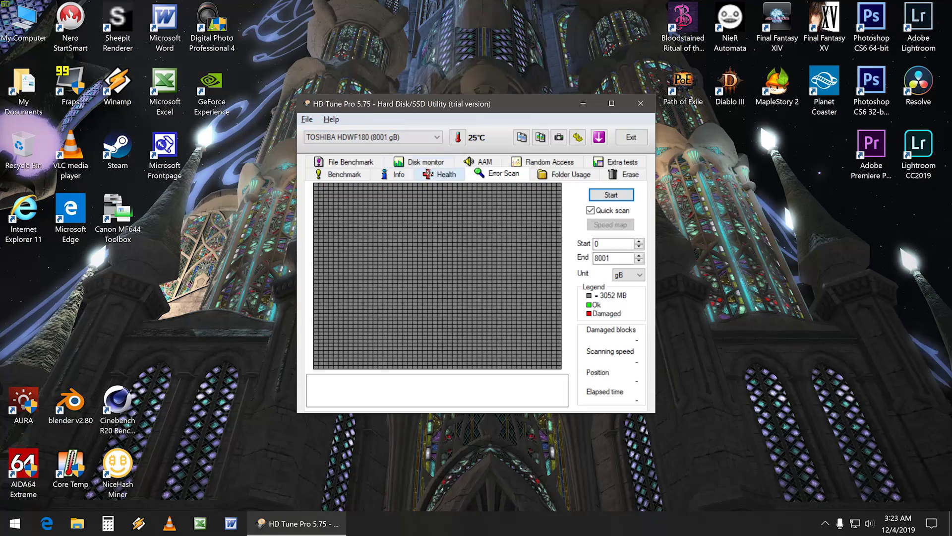
click(611, 194)
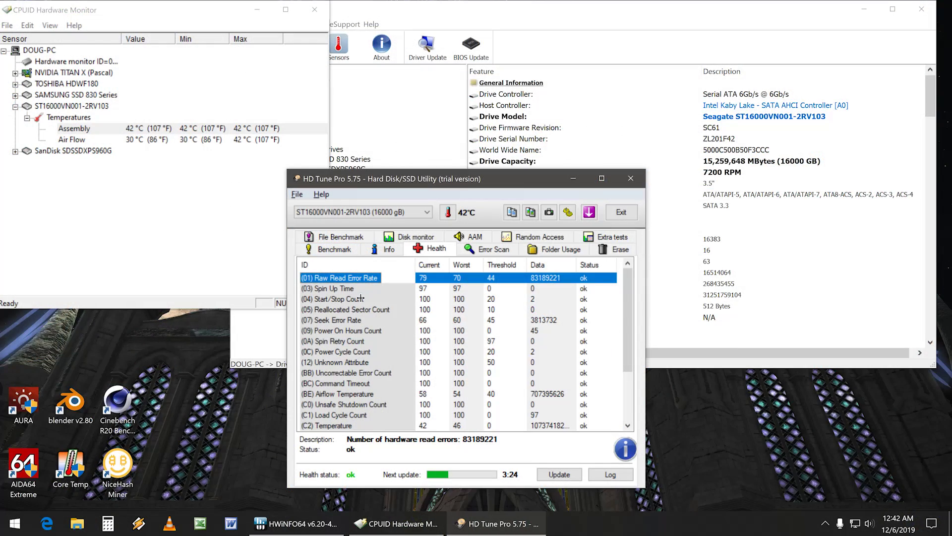
Step through the SMART attributes from Raw Read Error Rate to F2, ending on F1 total data written.
click(361, 298)
click(367, 278)
key(Down)
key(Down)
key(Down)
key(Down)
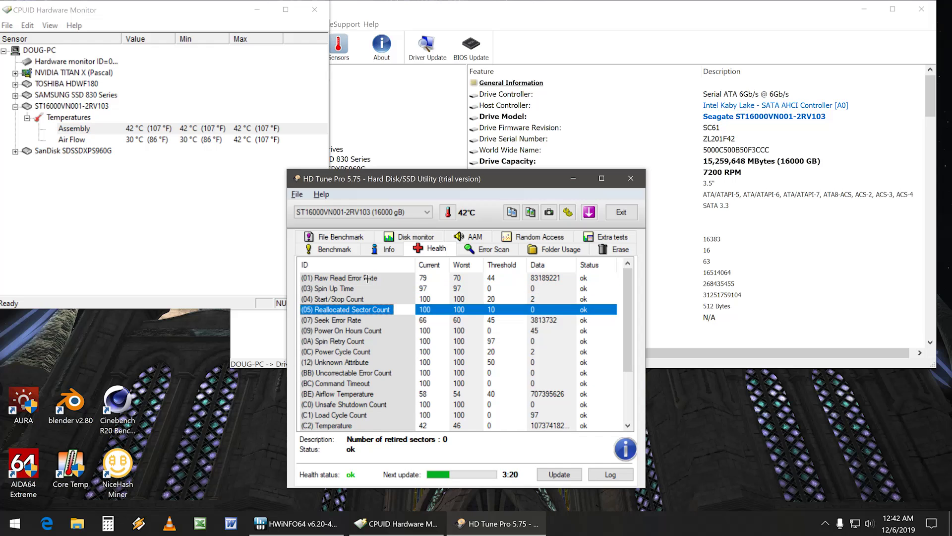
key(Down)
key(Down)
key(Down)
key(Down)
key(Down)
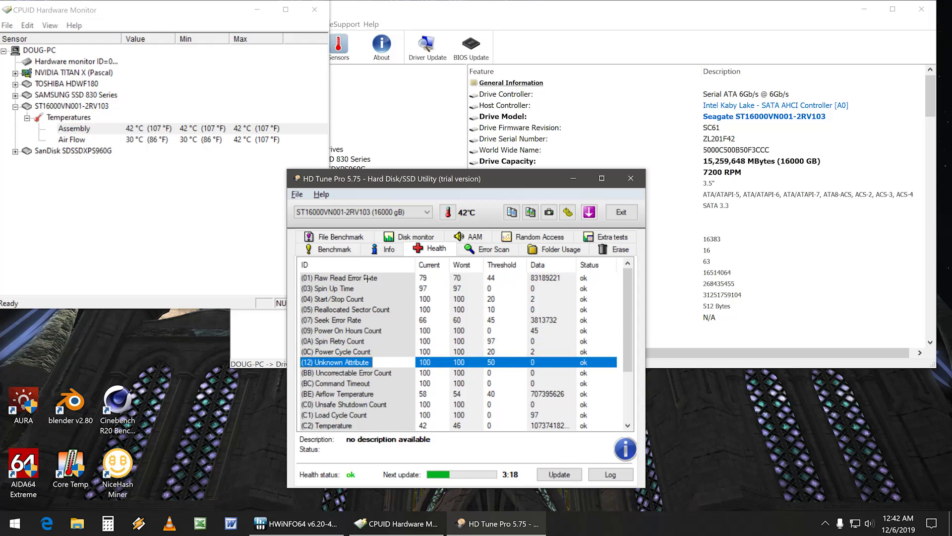
key(Down)
key(Down)
key(Down)
key(Down)
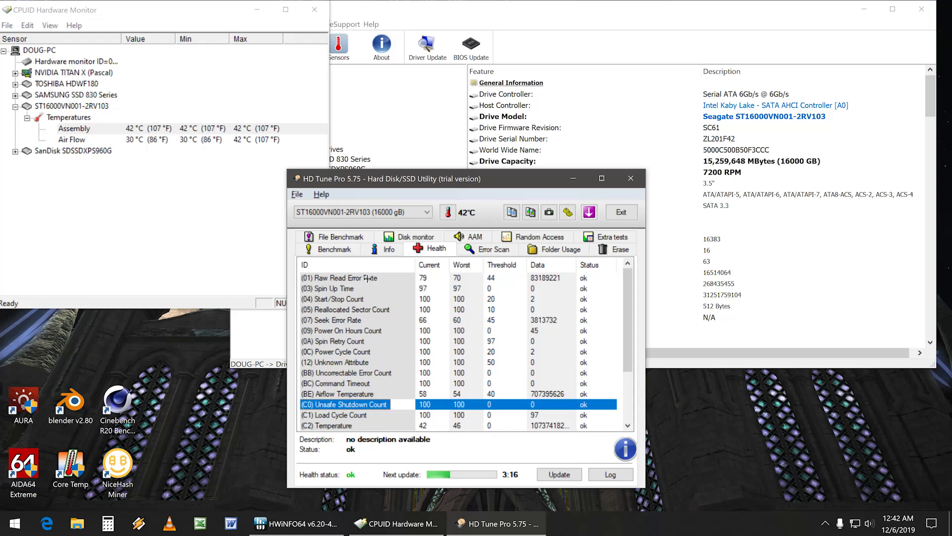
key(Down)
key(Down)
key(Down)
key(Down)
key(Down)
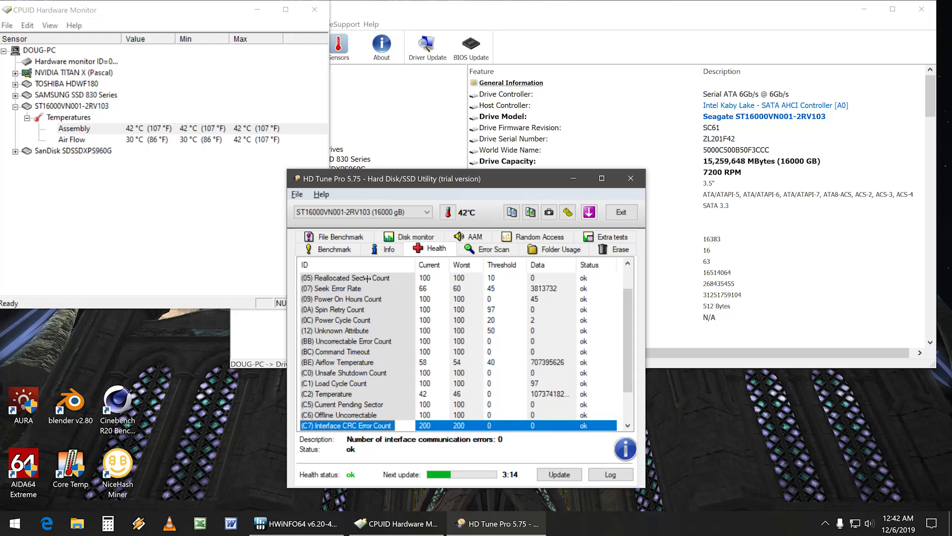
key(Down)
key(Down)
key(Down)
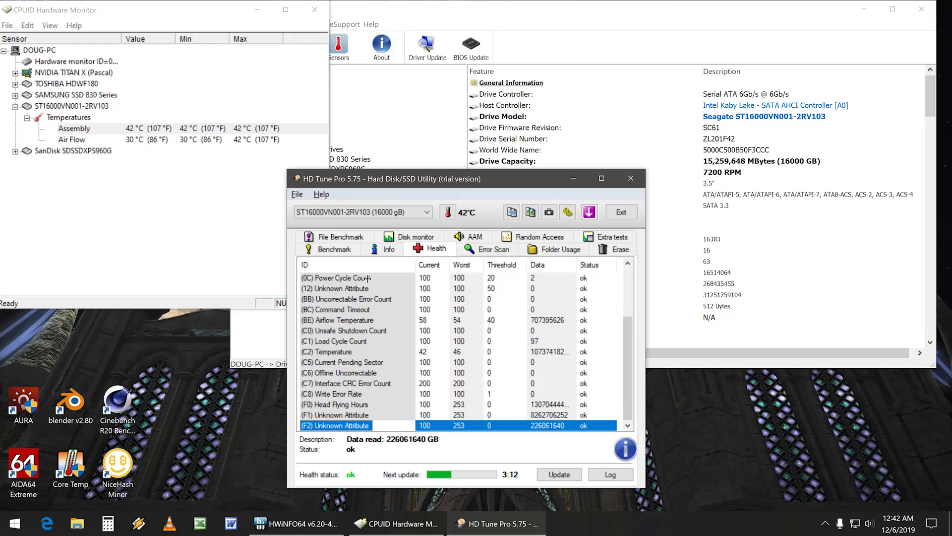
key(Up)
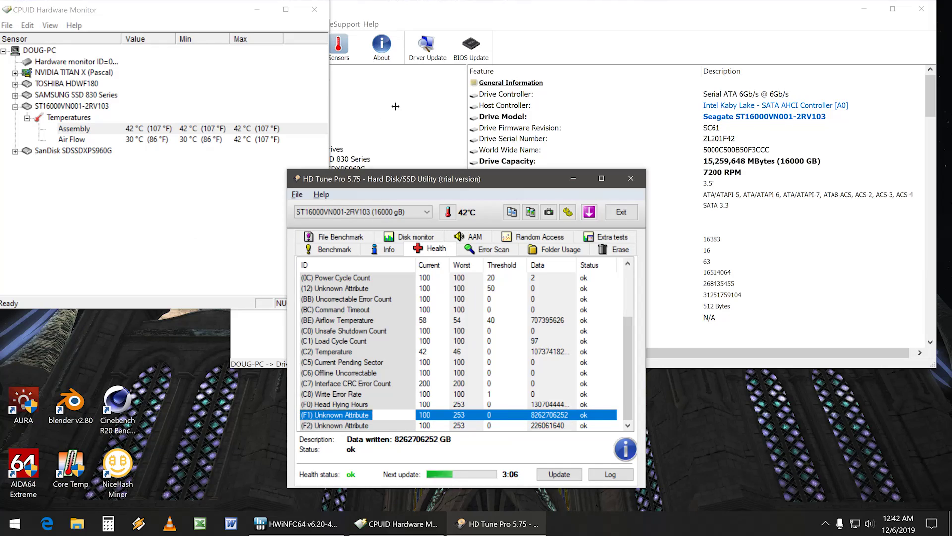
In HWiNFO64, select the ST16000VN001-2RV103 drive under Drives to show its details.
click(471, 48)
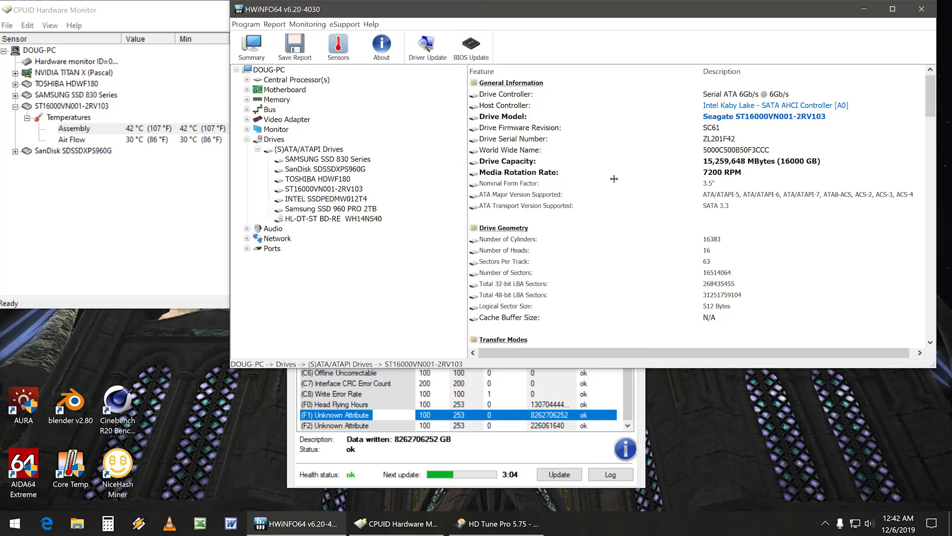
scroll(630, 194, down, 1)
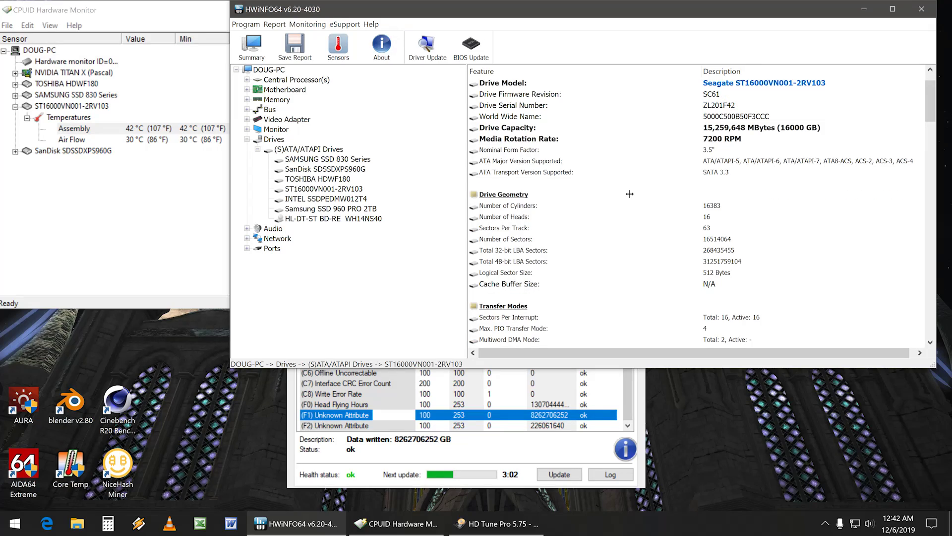
scroll(629, 194, down, 1)
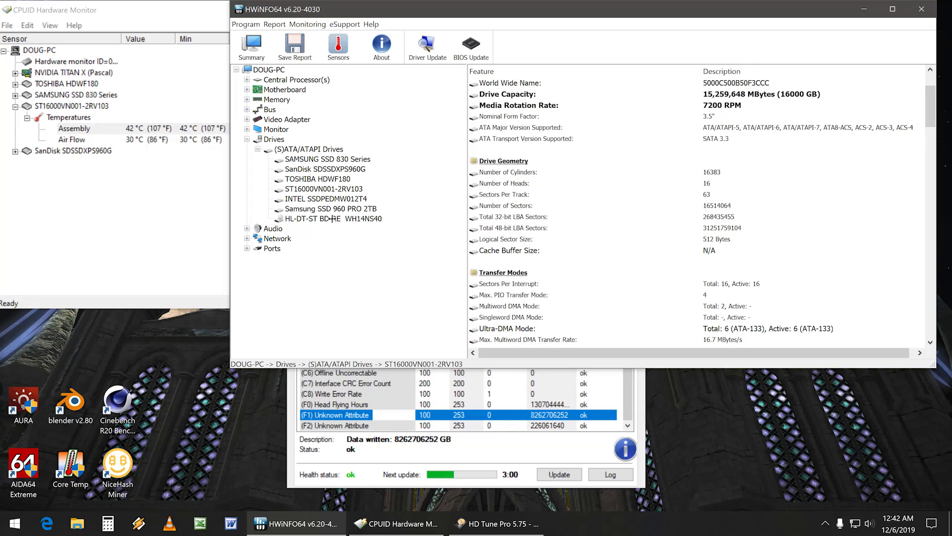
click(307, 189)
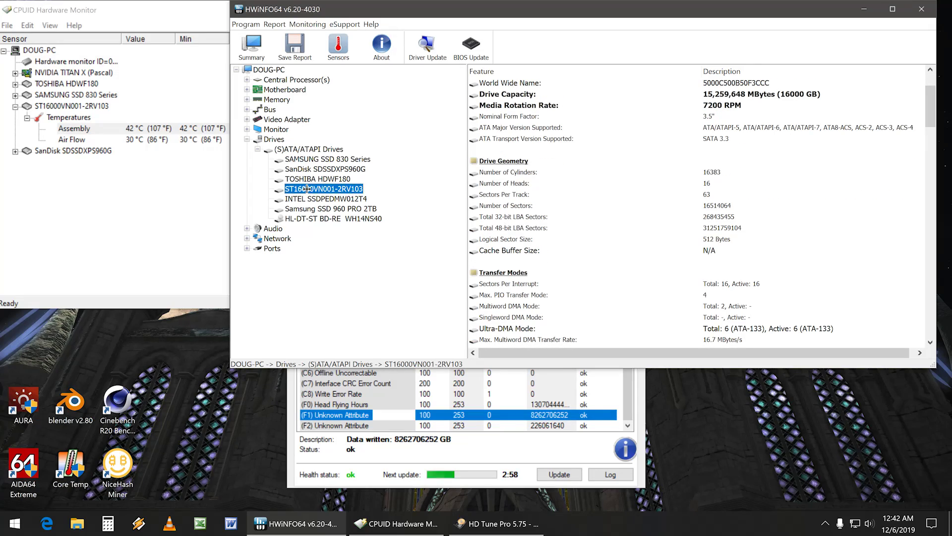
Scroll the drive report to Device Statistics: 45 power-on hours, 42 °C, 0 reallocated sectors.
scroll(660, 173, up, 2)
scroll(659, 173, down, 2)
scroll(660, 173, down, 4)
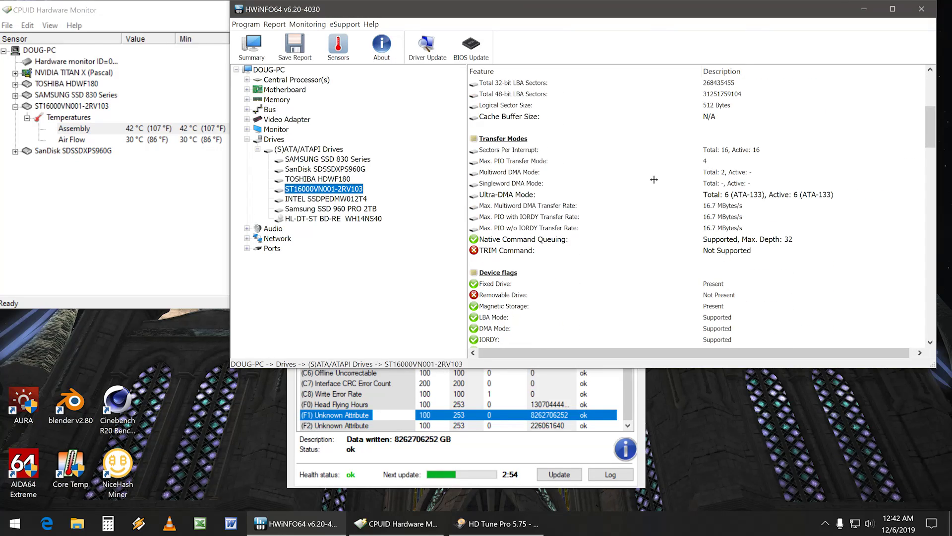
scroll(654, 180, down, 4)
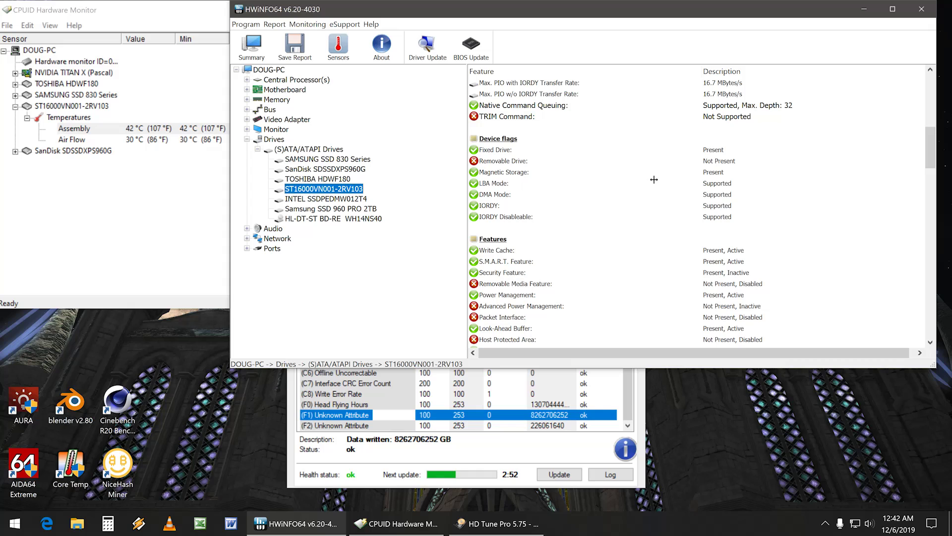
scroll(654, 180, down, 4)
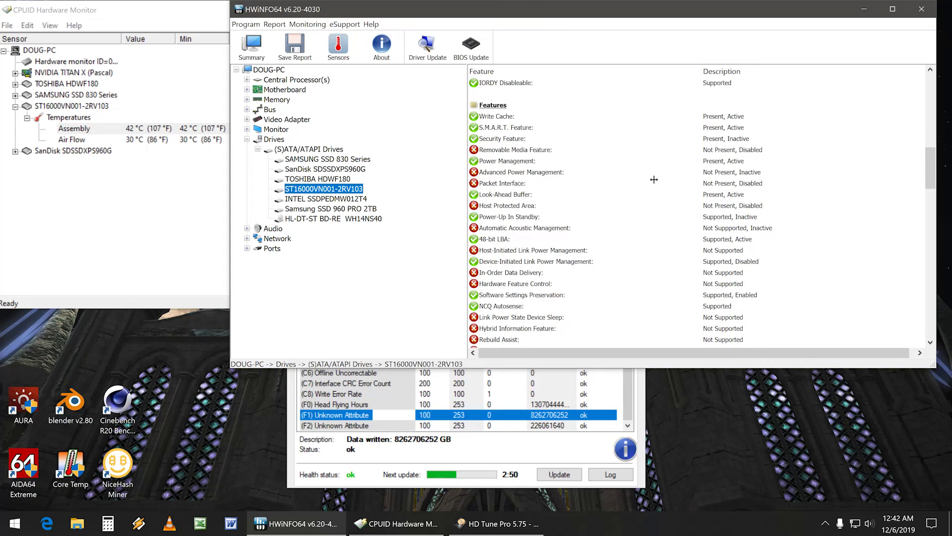
scroll(654, 180, down, 10)
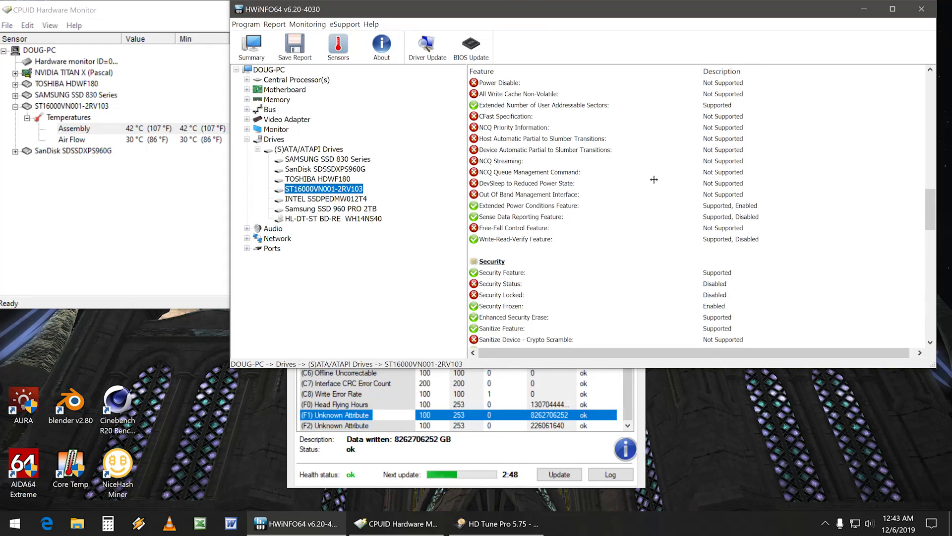
scroll(654, 179, down, 2)
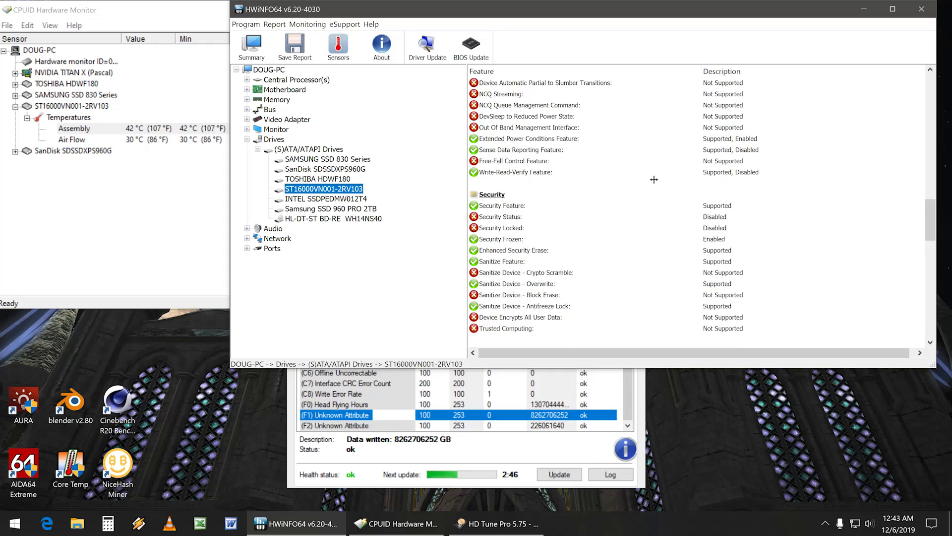
scroll(655, 179, down, 4)
scroll(654, 180, down, 1)
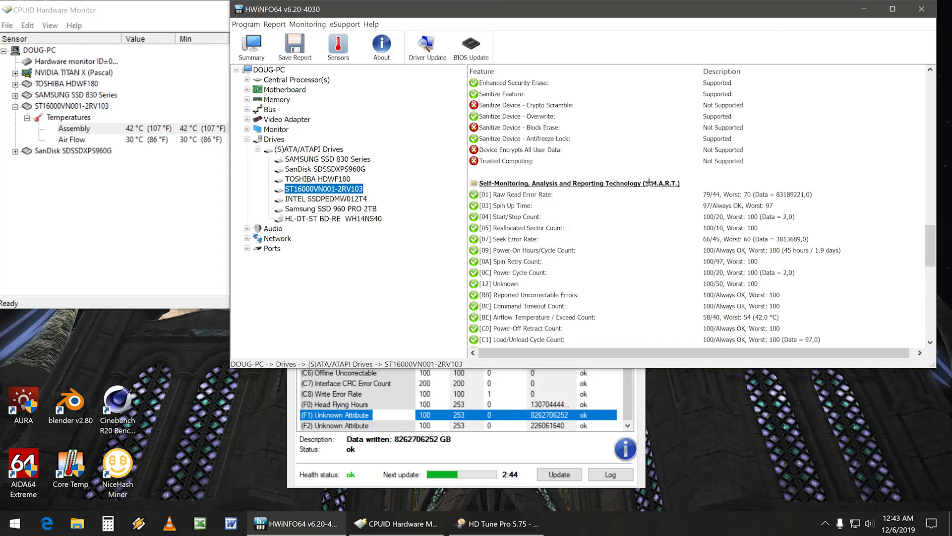
scroll(649, 182, down, 9)
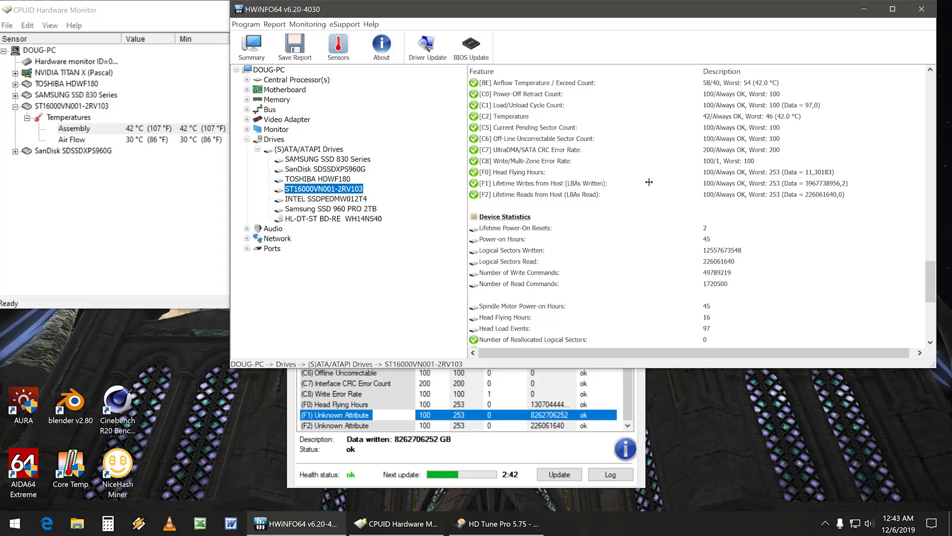
scroll(649, 182, down, 5)
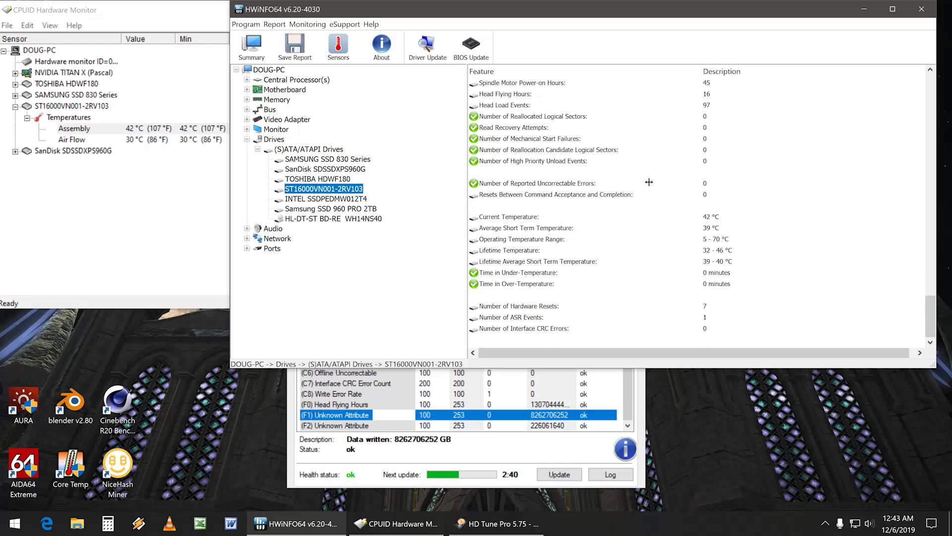